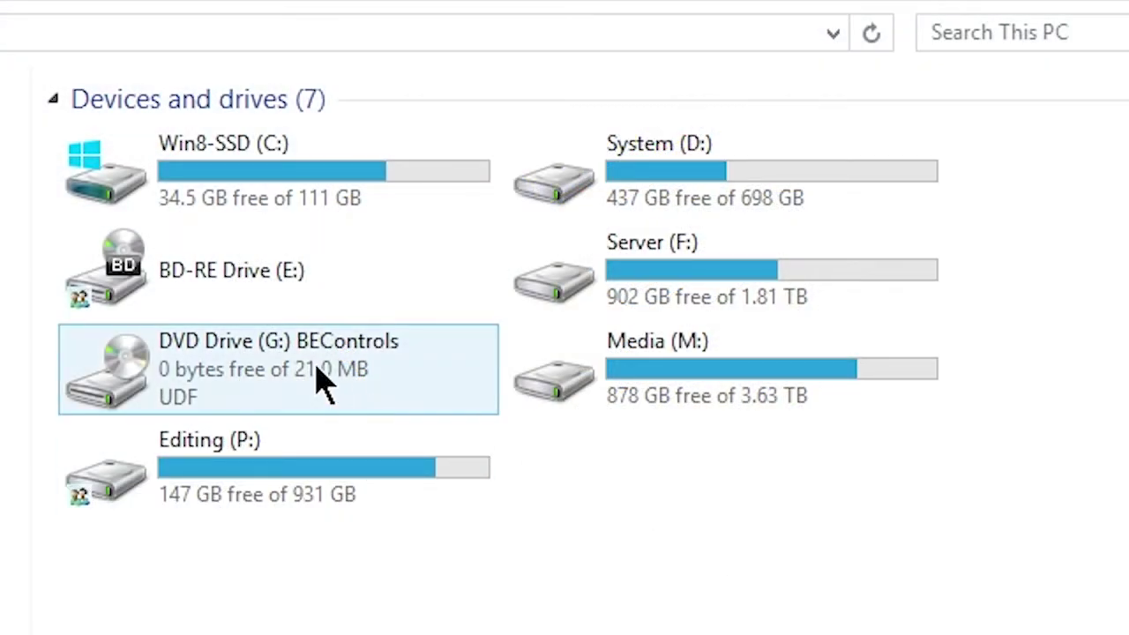
Step: Launch Setup_WindowsVista.EXE from the BEControls disc in DVD Drive (G:)
double_click(343, 379)
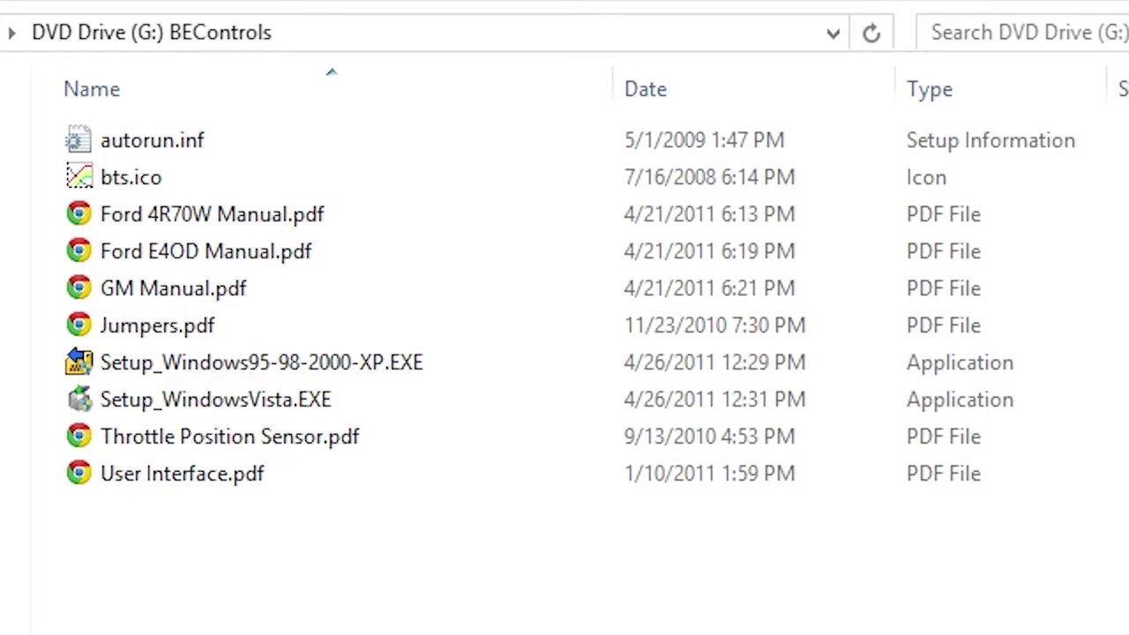
click(344, 399)
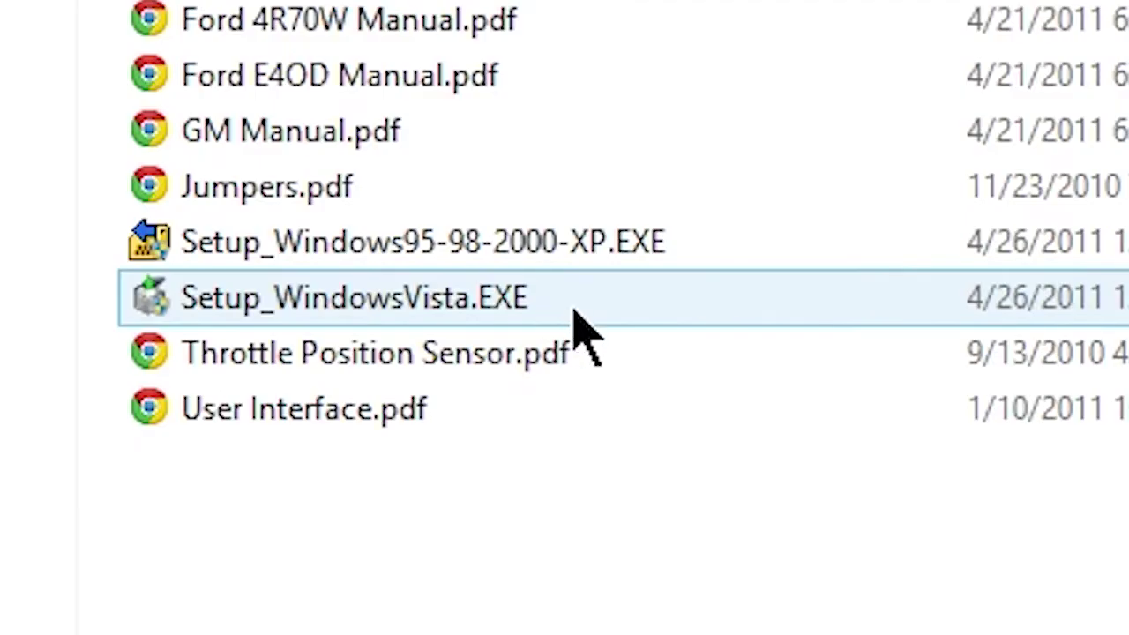
click(700, 257)
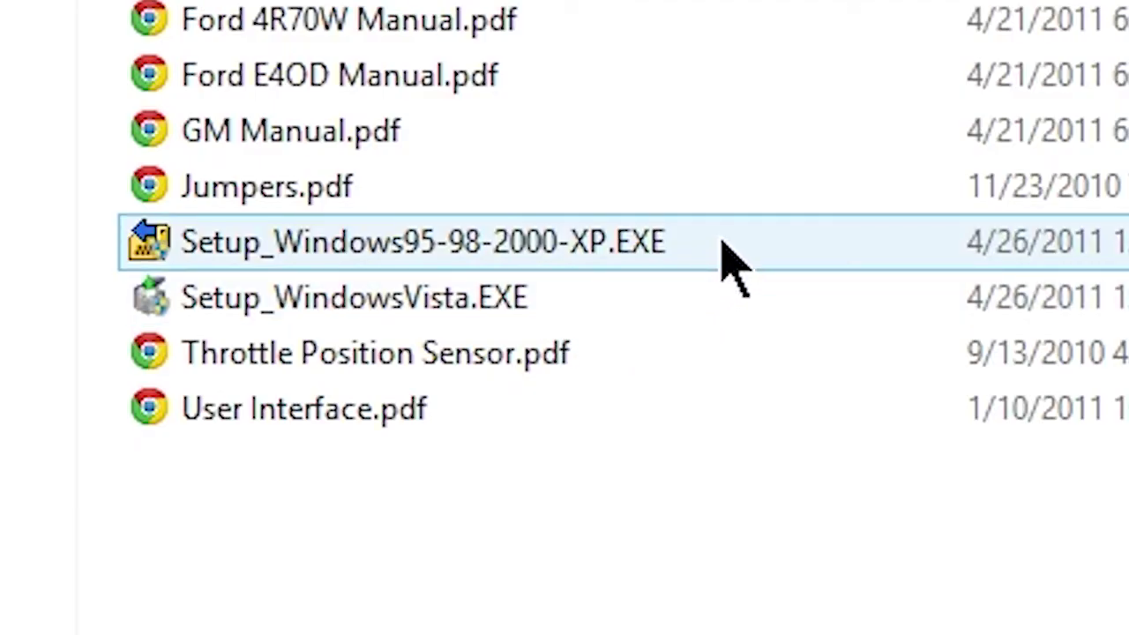
click(675, 308)
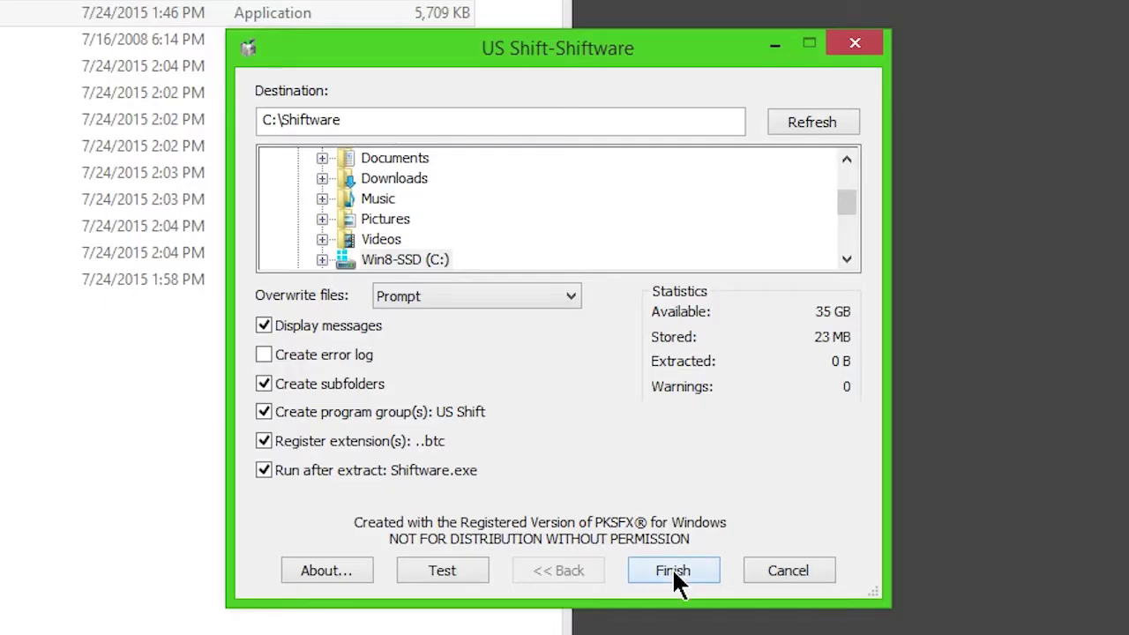
Step: Extract the Shiftware files into a newly created C:\Shiftware folder
click(673, 569)
click(533, 424)
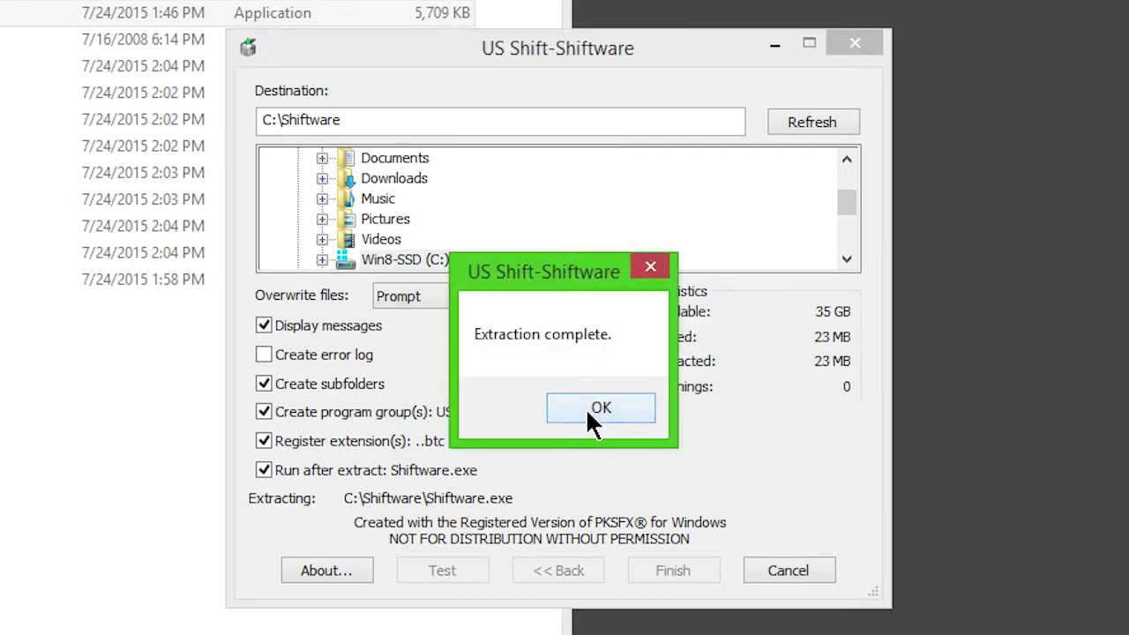
click(593, 422)
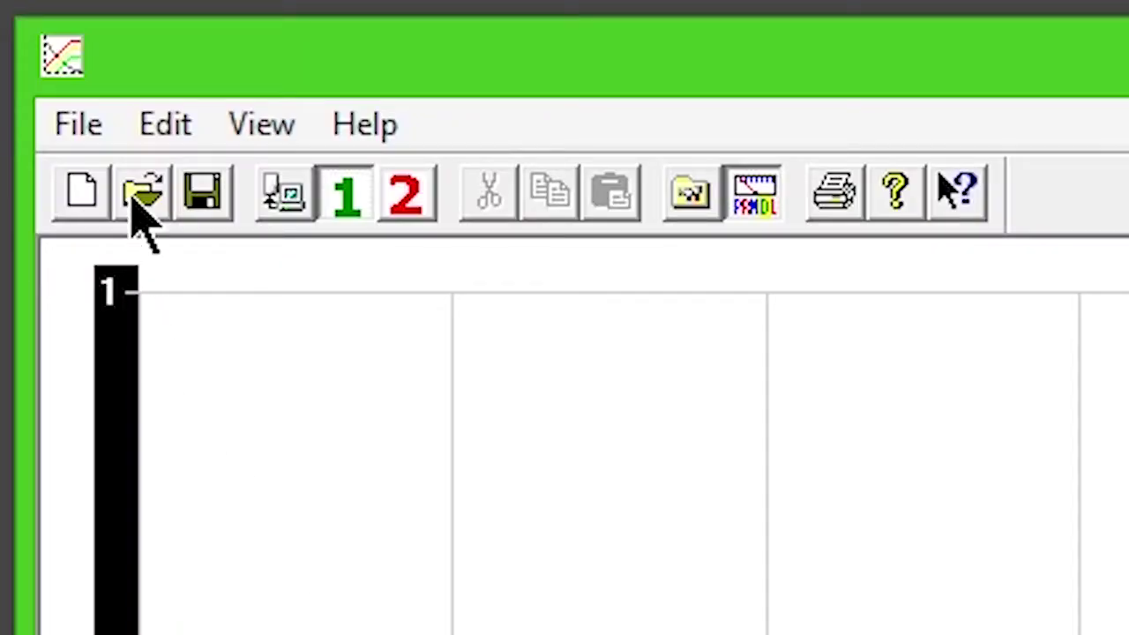
Step: Open the E4OD-4R100_FirmNormalRPM.BTC calibration to display its shift-curve graph
click(134, 187)
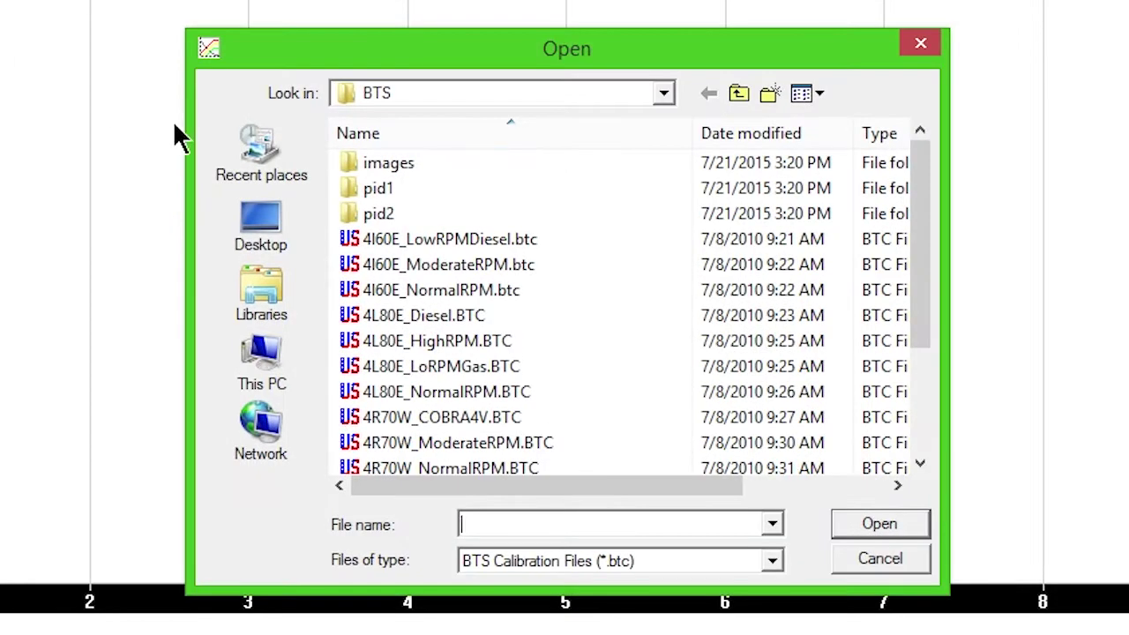
drag(922, 189, 916, 219)
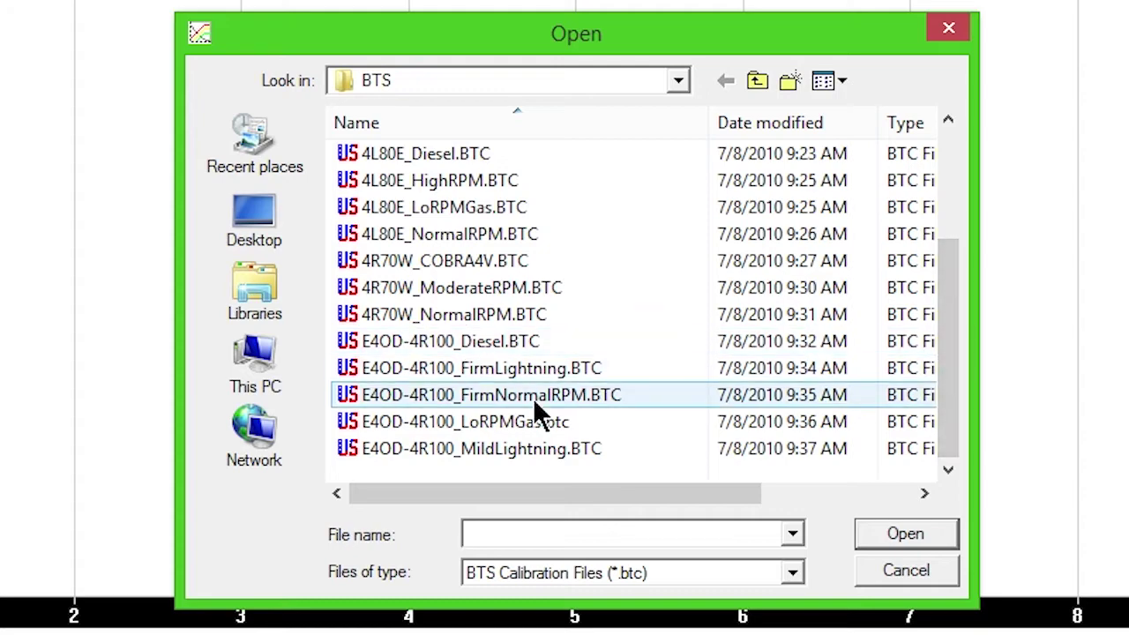
click(534, 402)
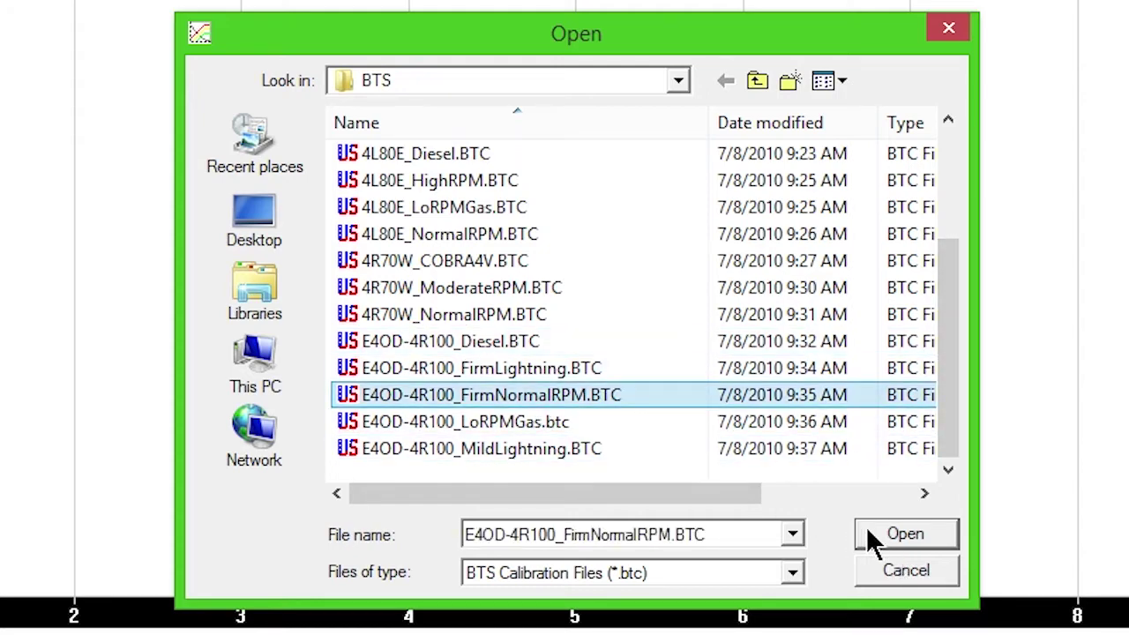
click(869, 537)
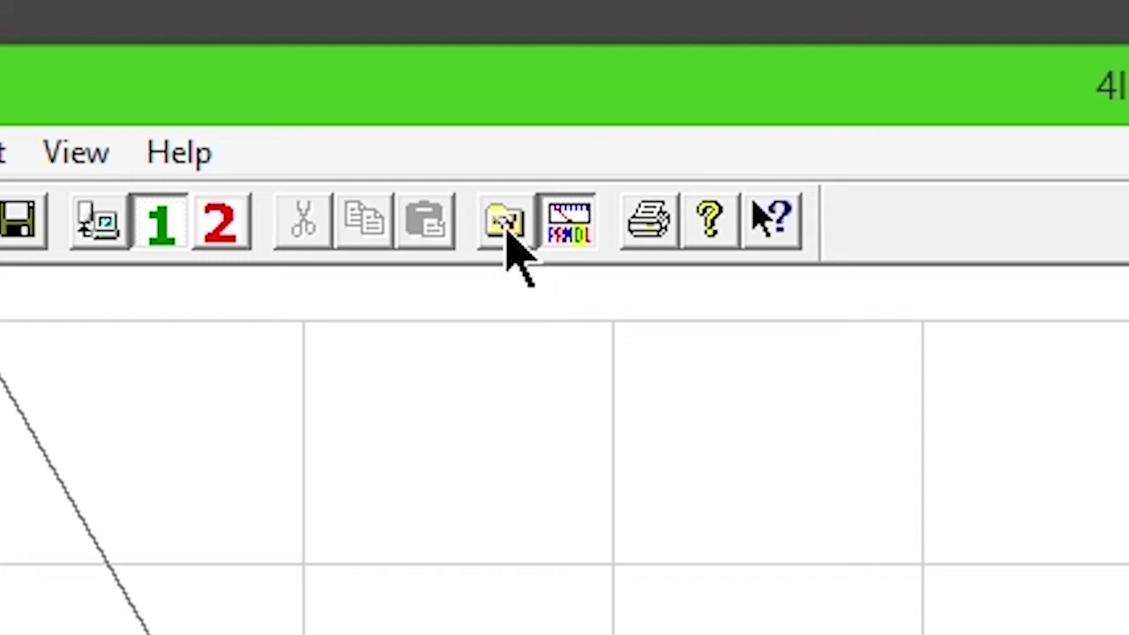
Step: In System Settings, try the Digital range sensor, then set it to Analog (Pre-1998, 8-pin connector)
click(507, 225)
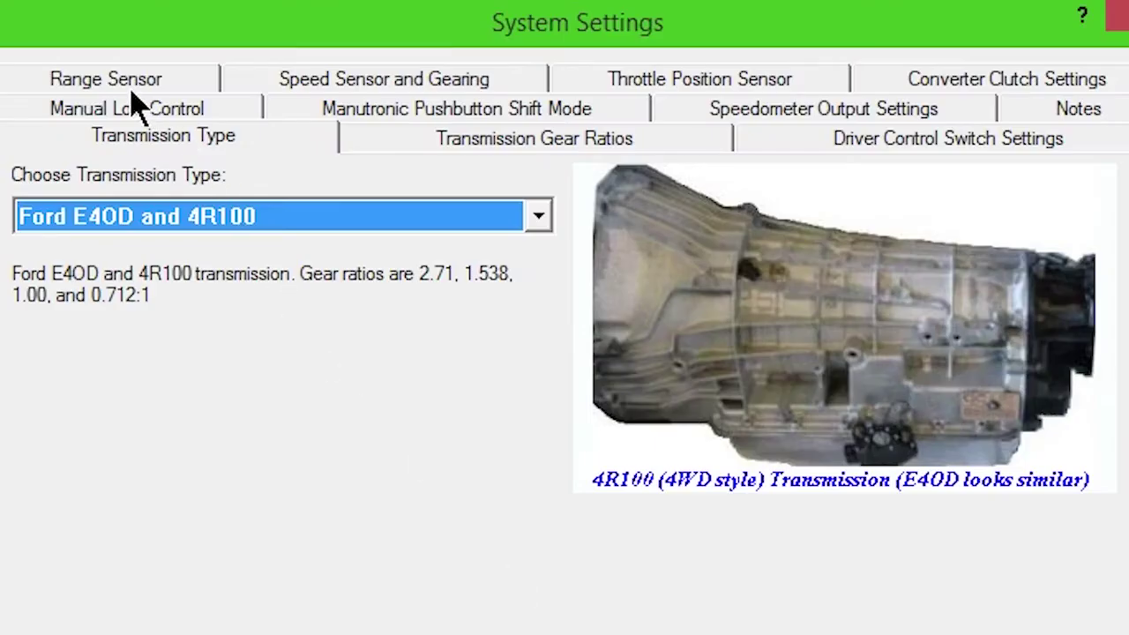
click(214, 70)
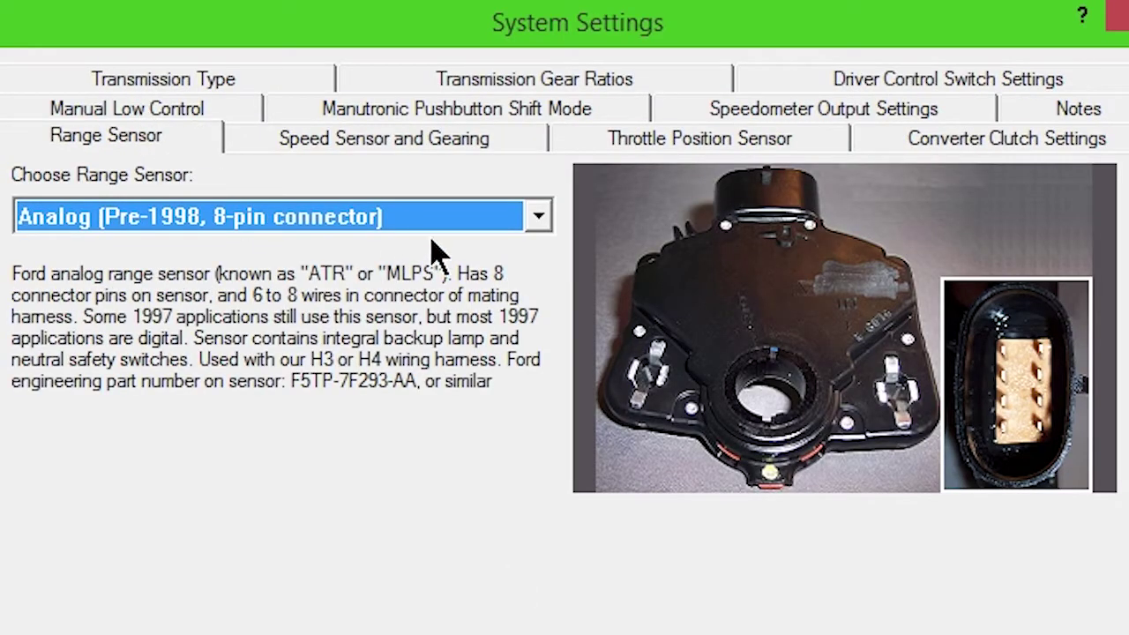
click(543, 219)
click(537, 282)
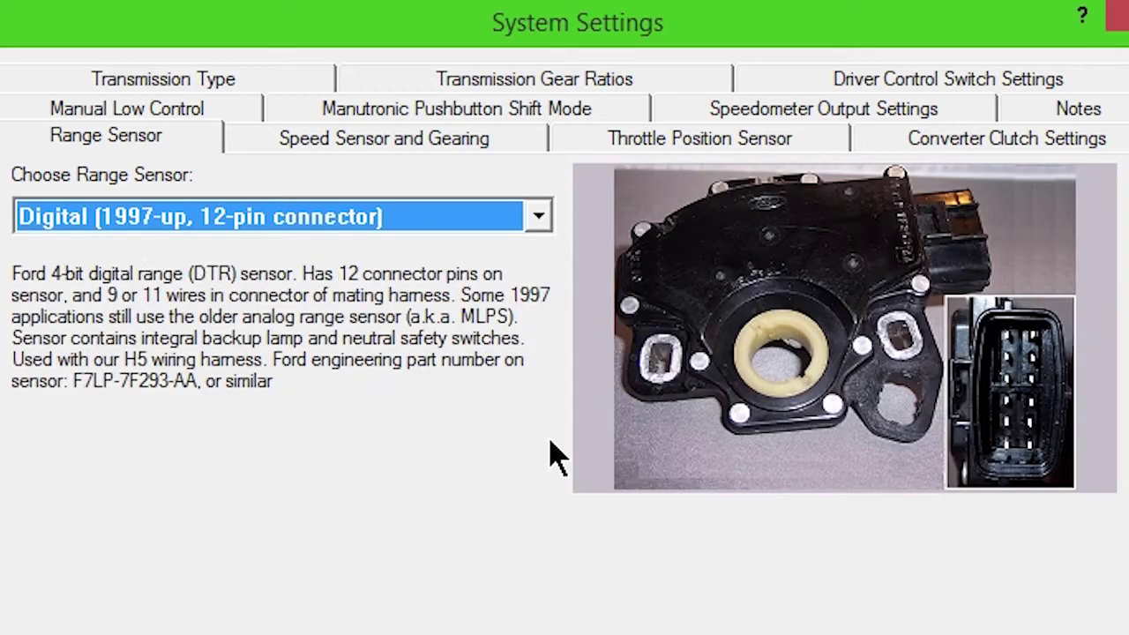
click(538, 216)
click(524, 251)
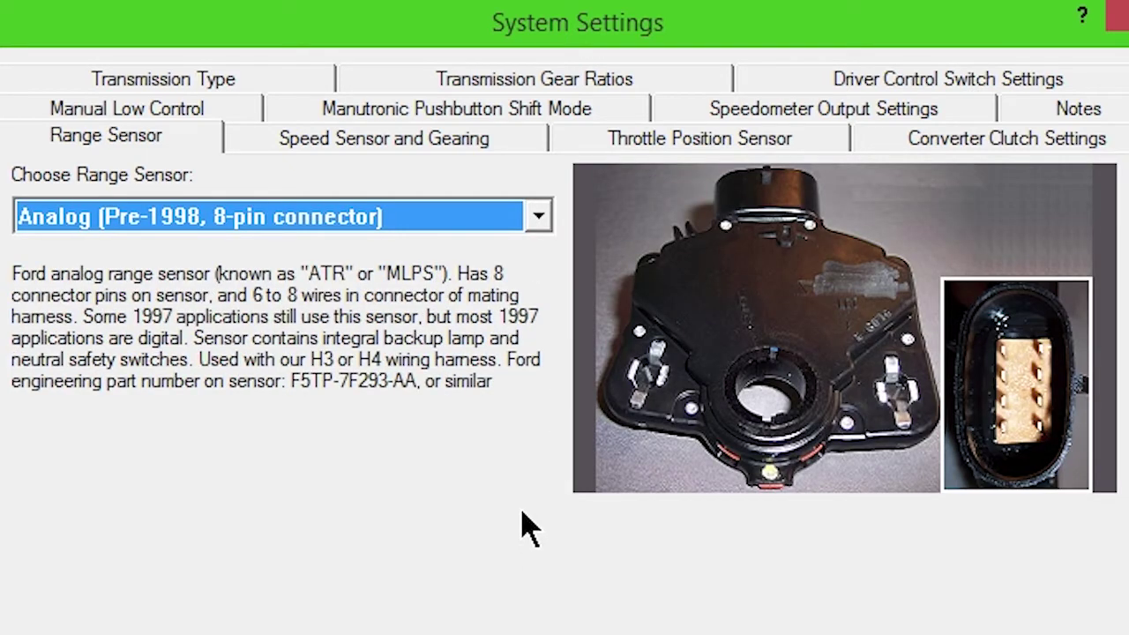
Step: Try the PSOM and Output Shaft Speed Sensor (4R100) options on the Speed Sensor and Gearing tab
click(410, 141)
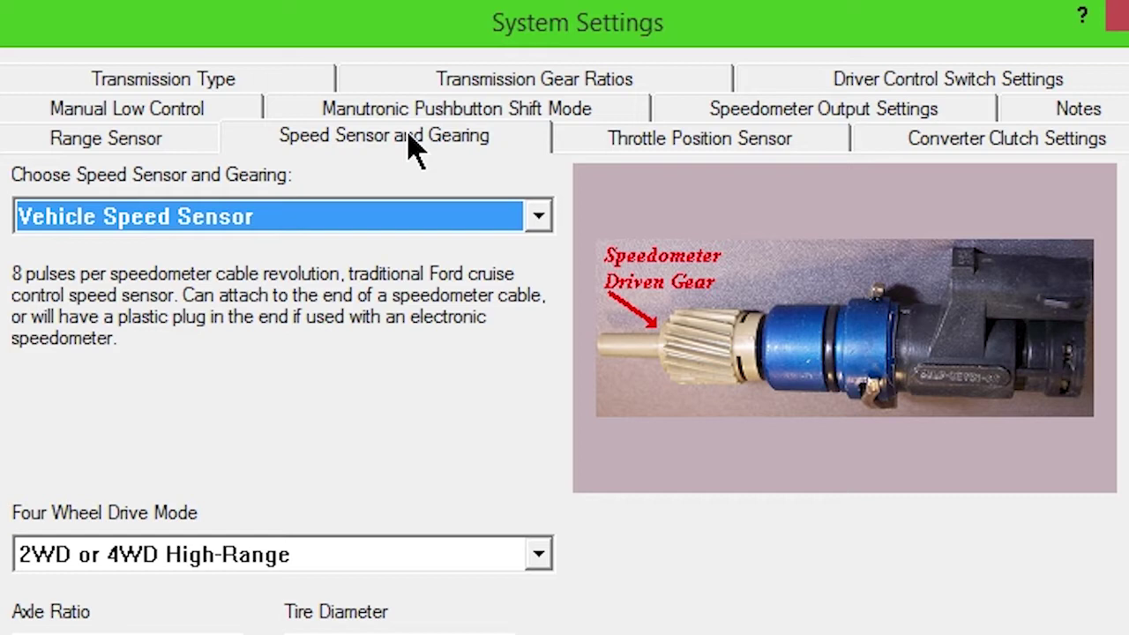
click(538, 218)
click(529, 280)
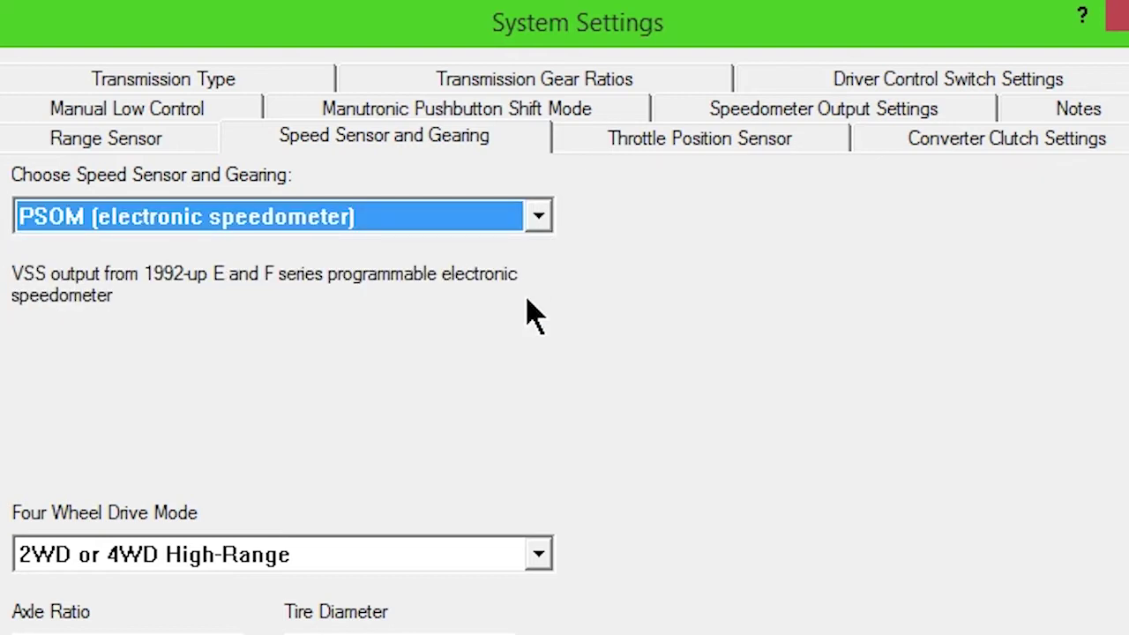
click(537, 218)
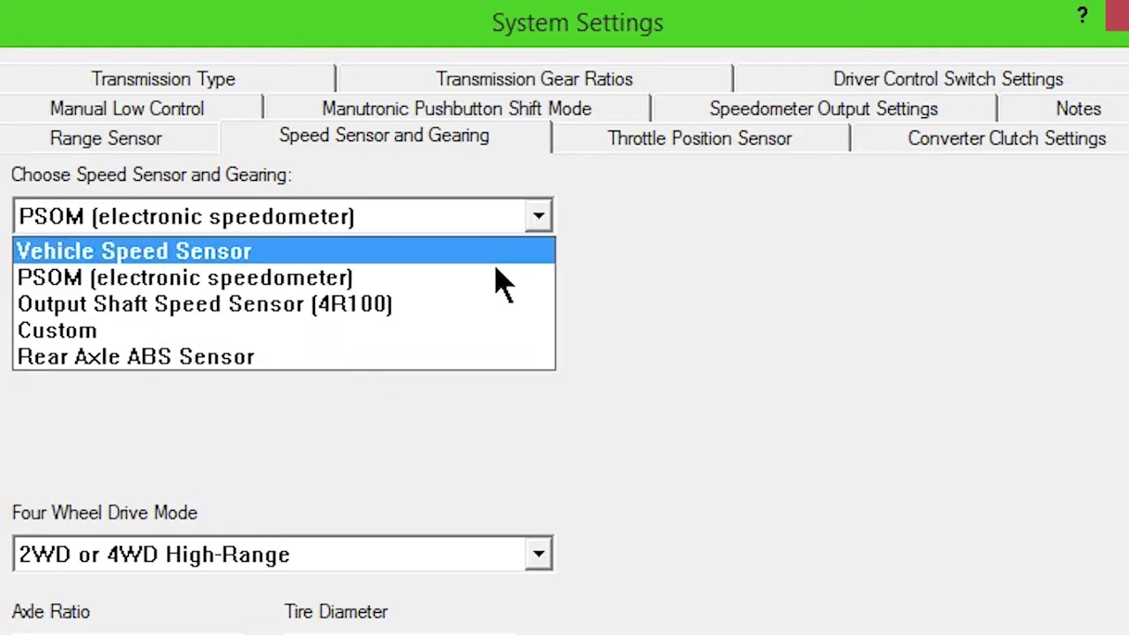
click(468, 305)
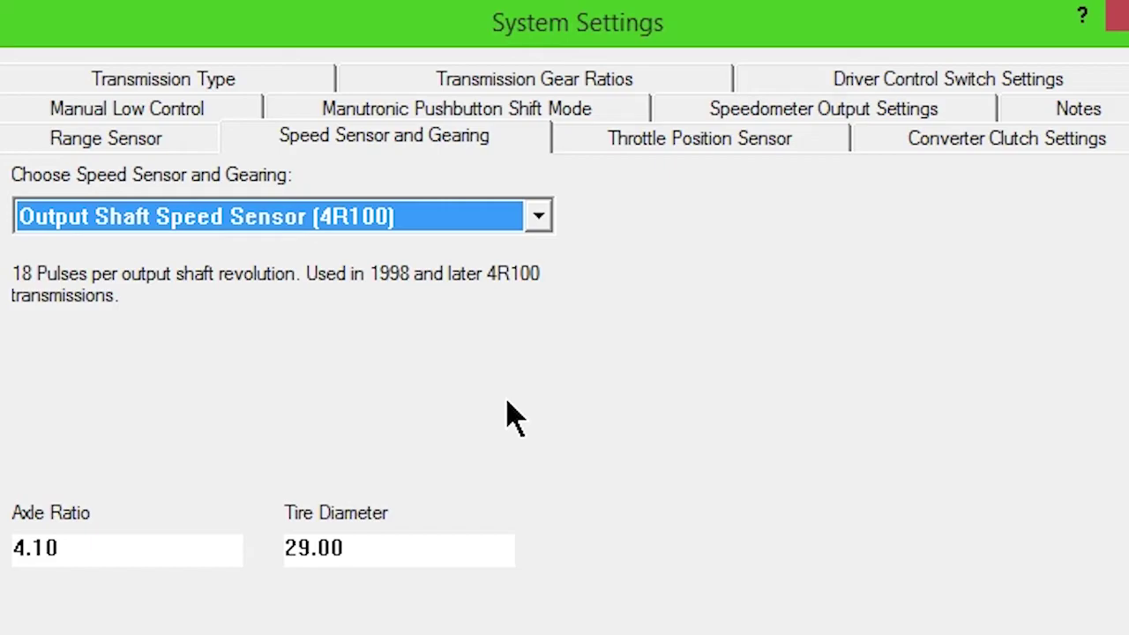
Step: Try Rear Axle ABS Sensor and dismiss the pulses-per-ring-gear-revolution message
click(539, 222)
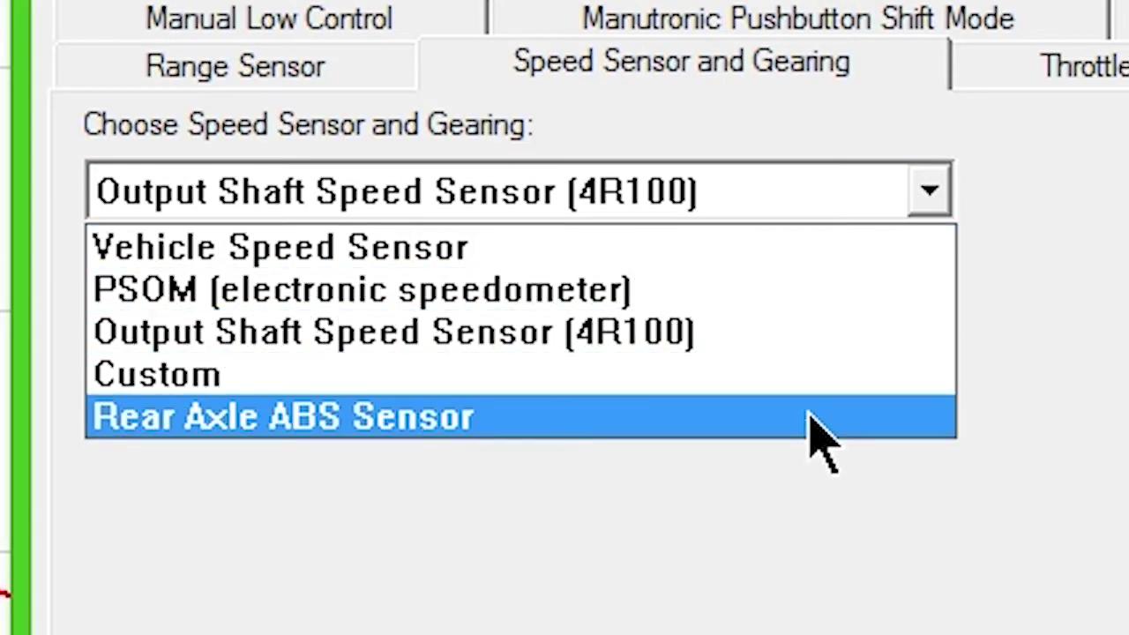
click(809, 414)
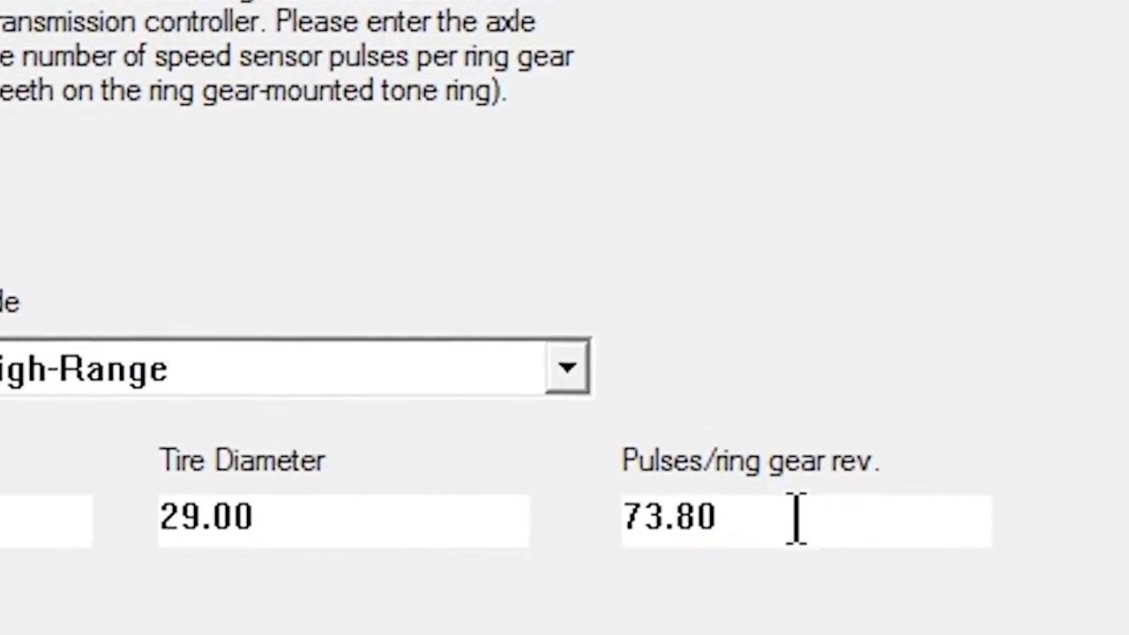
click(964, 634)
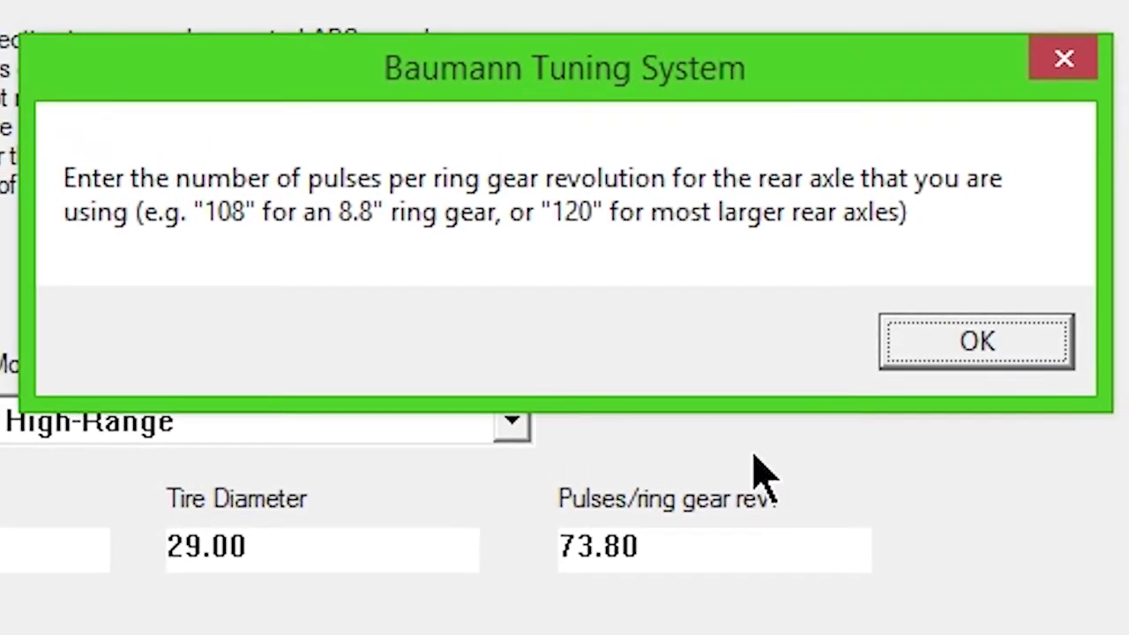
click(919, 345)
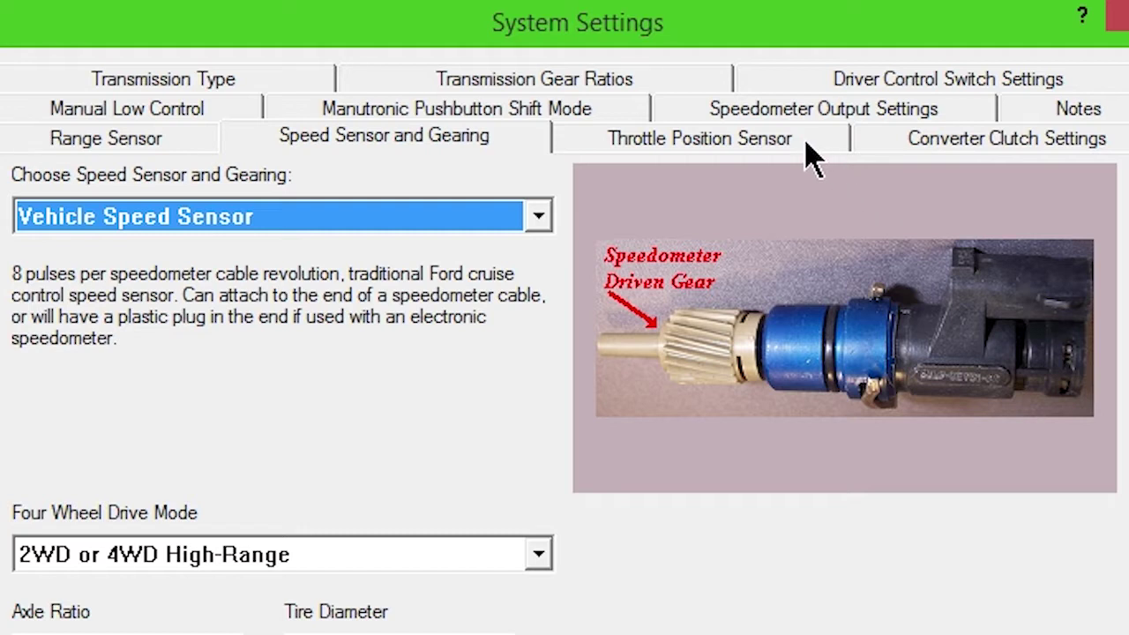
Step: Store the current throttle voltage as the W.O.T. TPS value and close System Settings
click(807, 146)
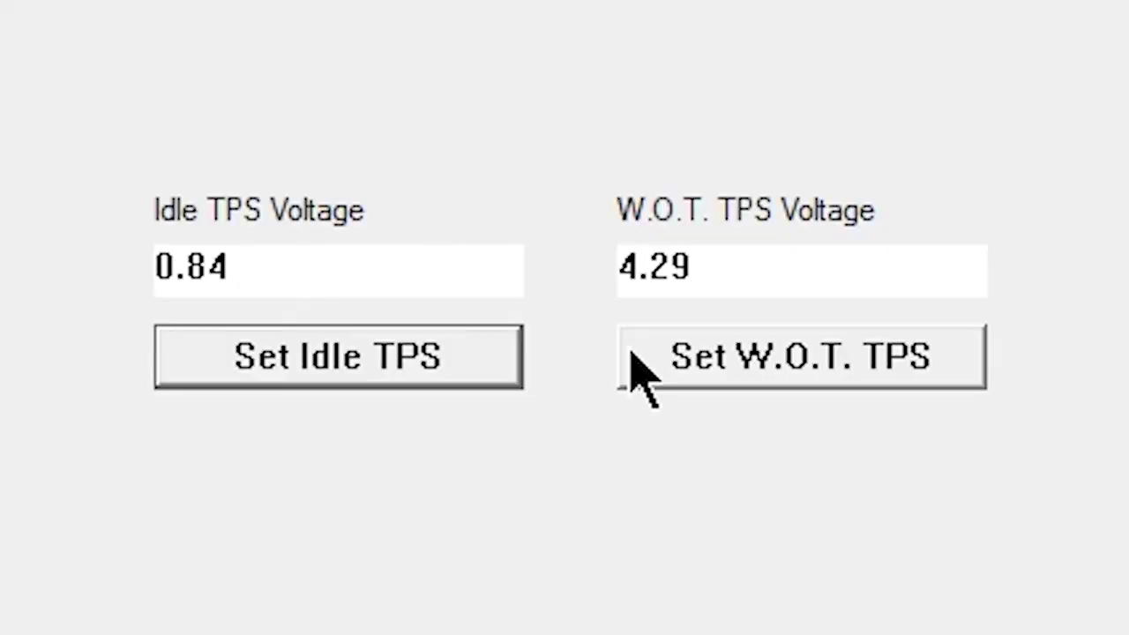
click(631, 355)
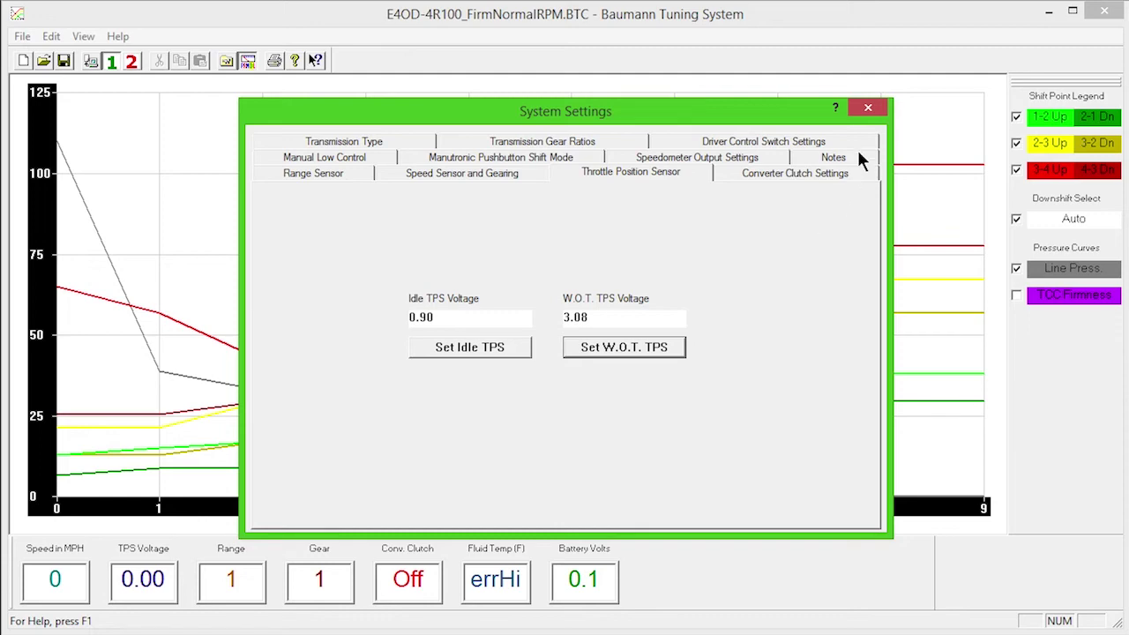
click(866, 109)
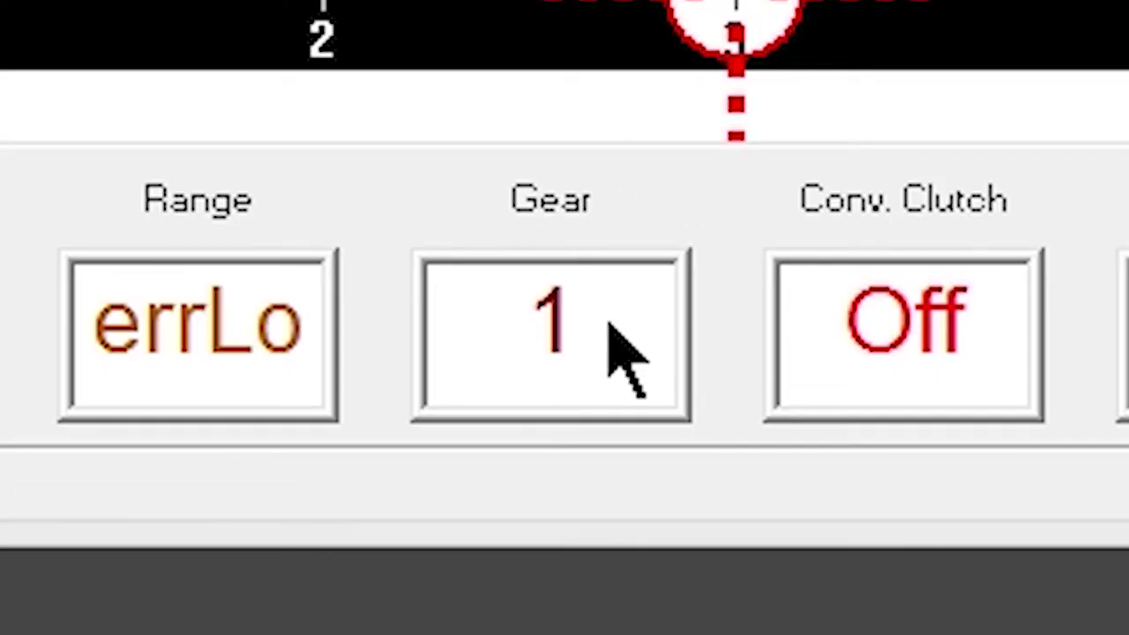
click(607, 323)
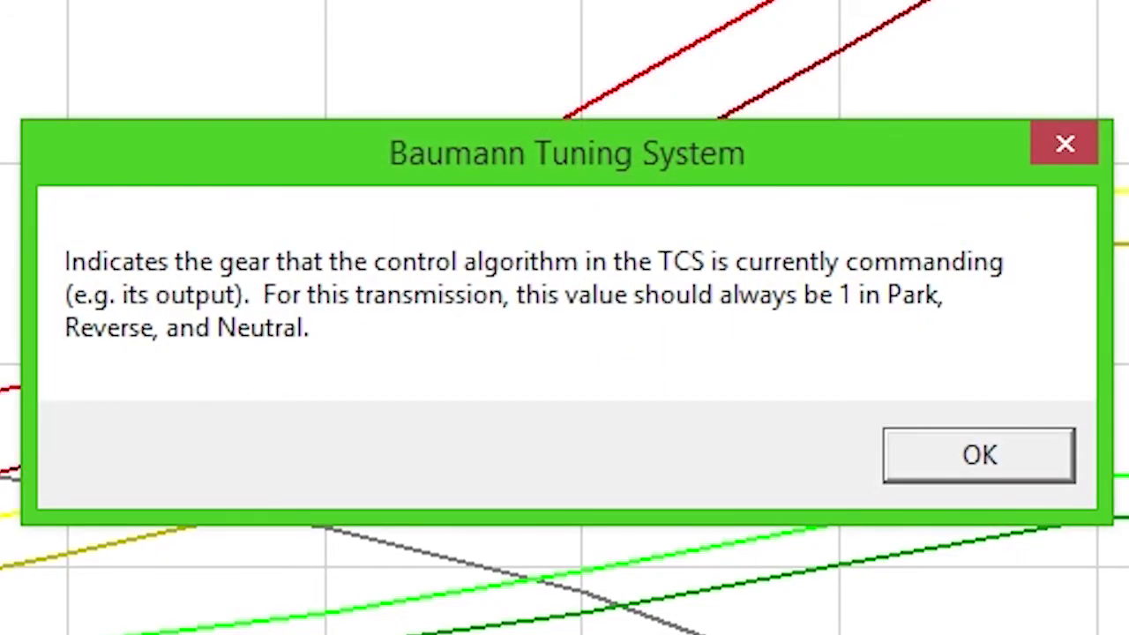
Step: Save the calibration as Kevin's Ride, a BTS Calibration File (*.btc)
click(930, 468)
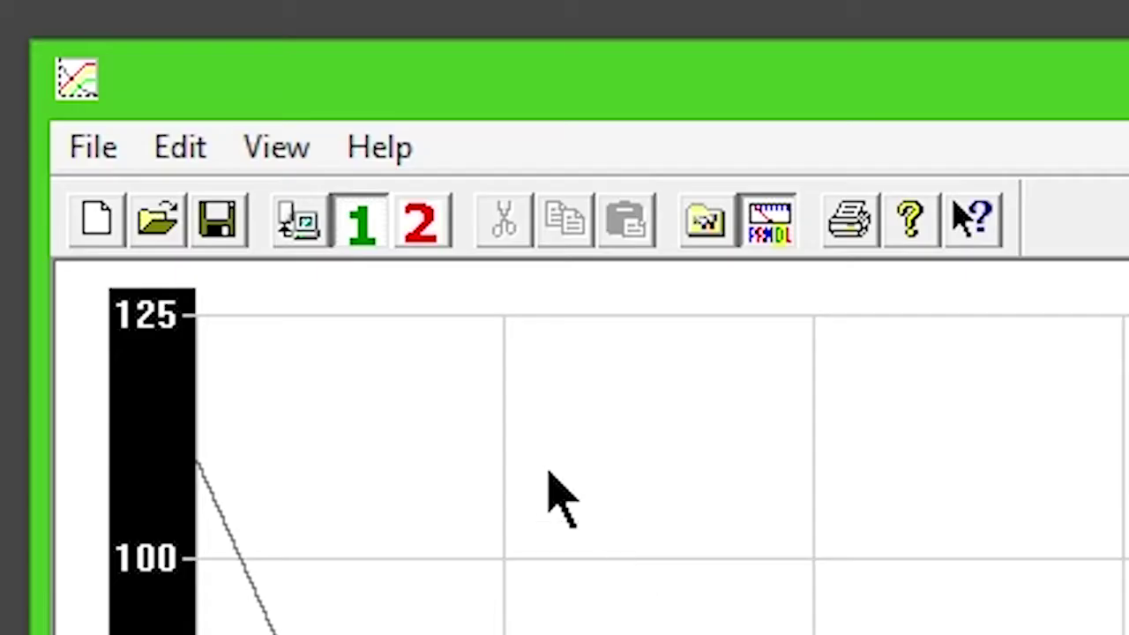
click(97, 148)
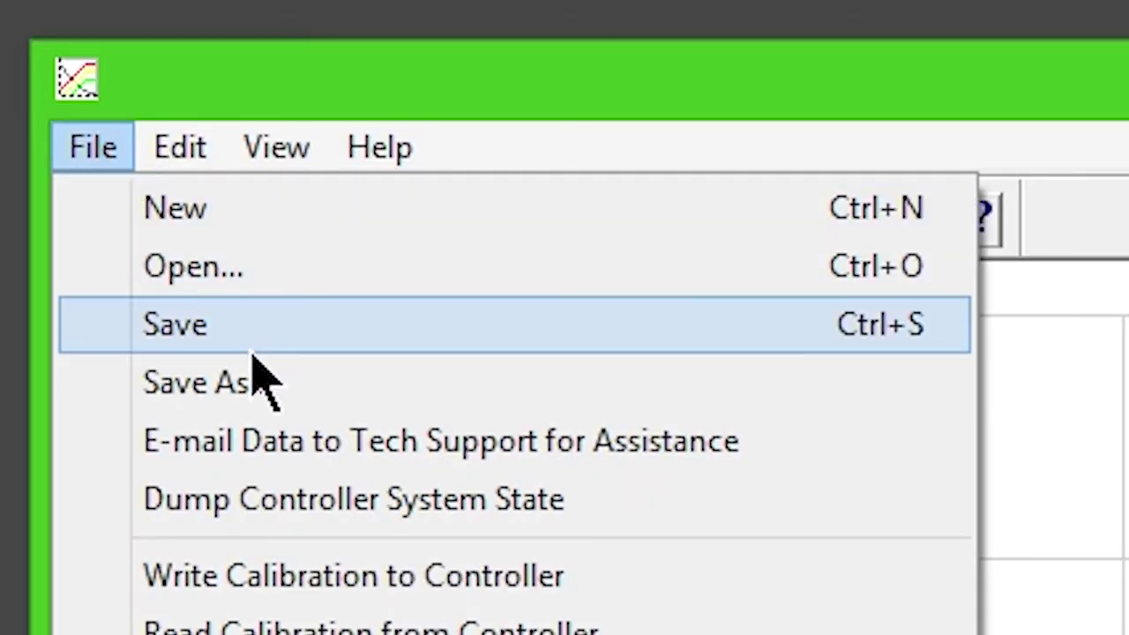
click(252, 381)
text(Kevin's Ride)
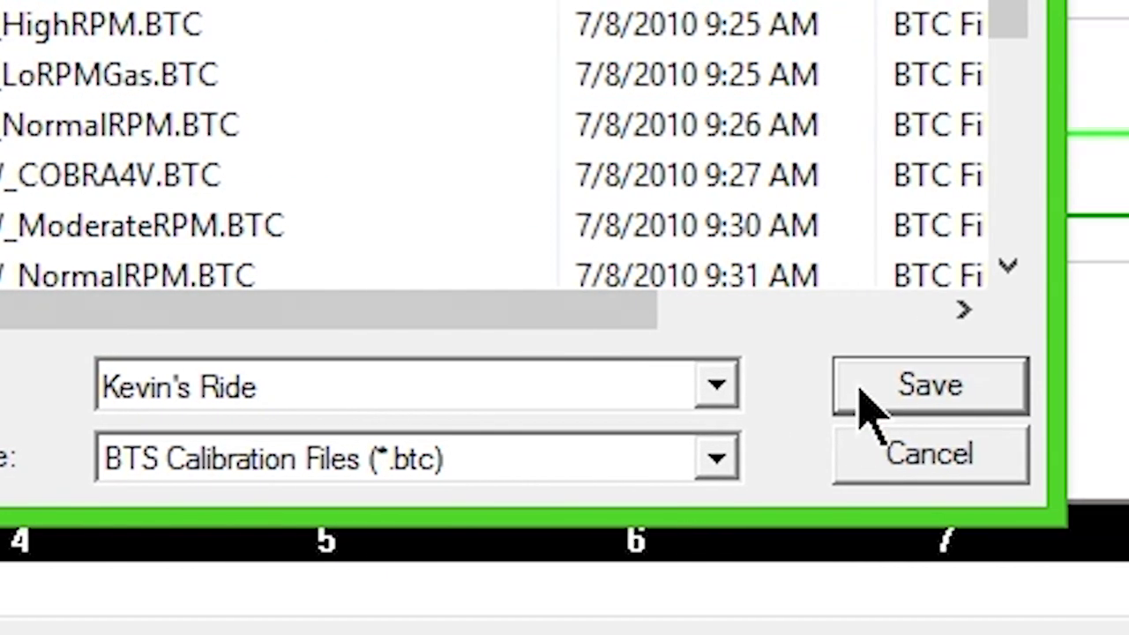
click(1066, 392)
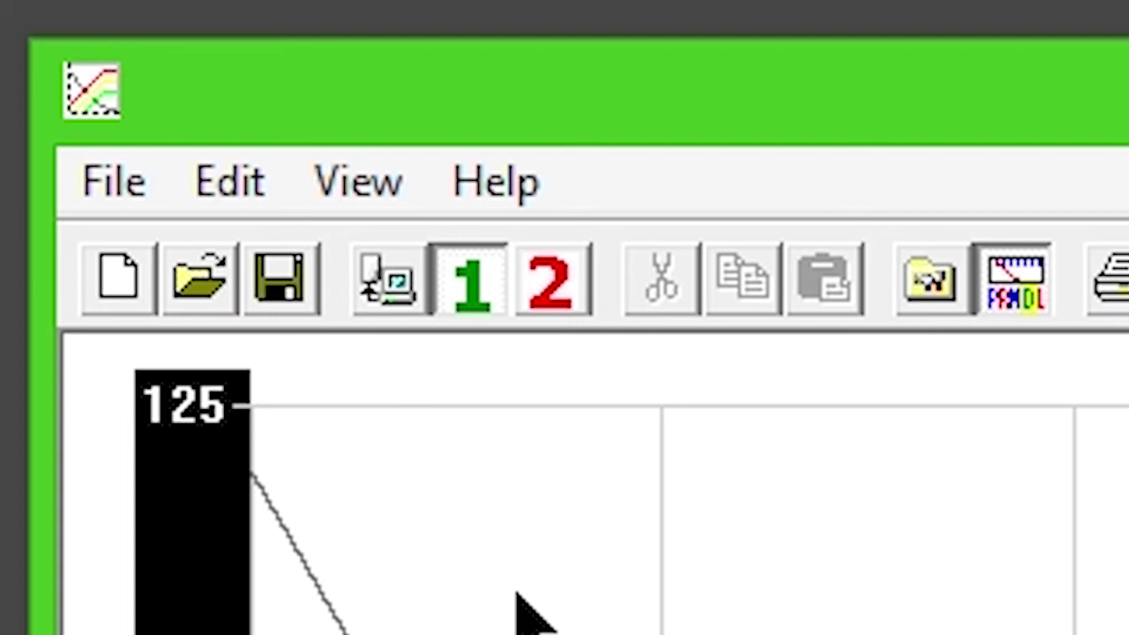
Step: Select controller table 2 and write the Kevin's Ride calibration to it
click(537, 289)
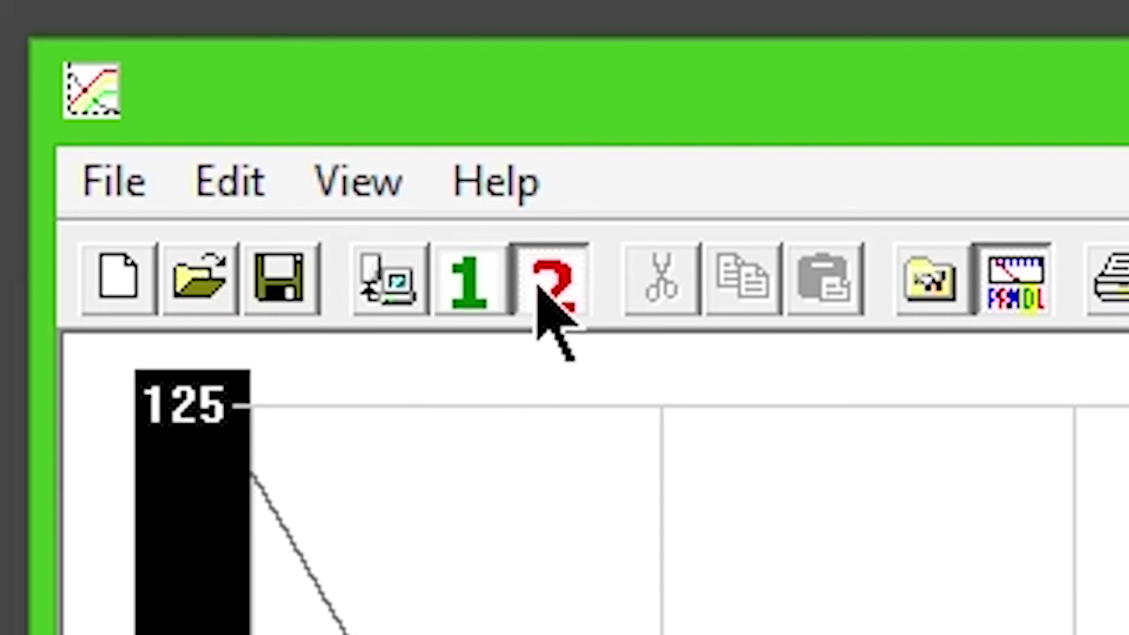
click(381, 280)
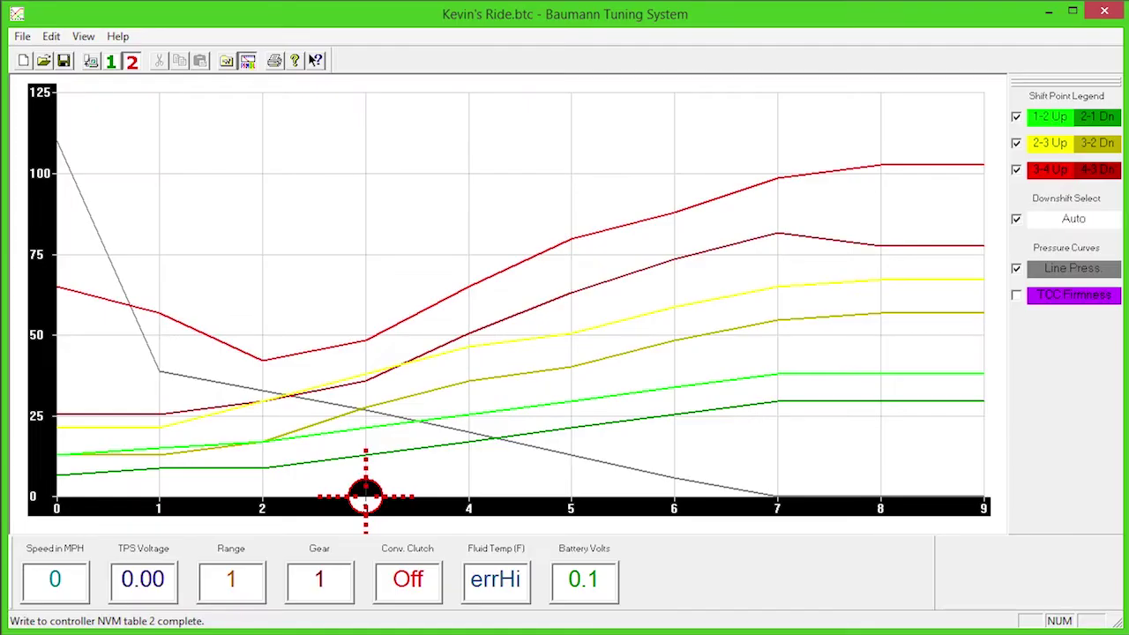